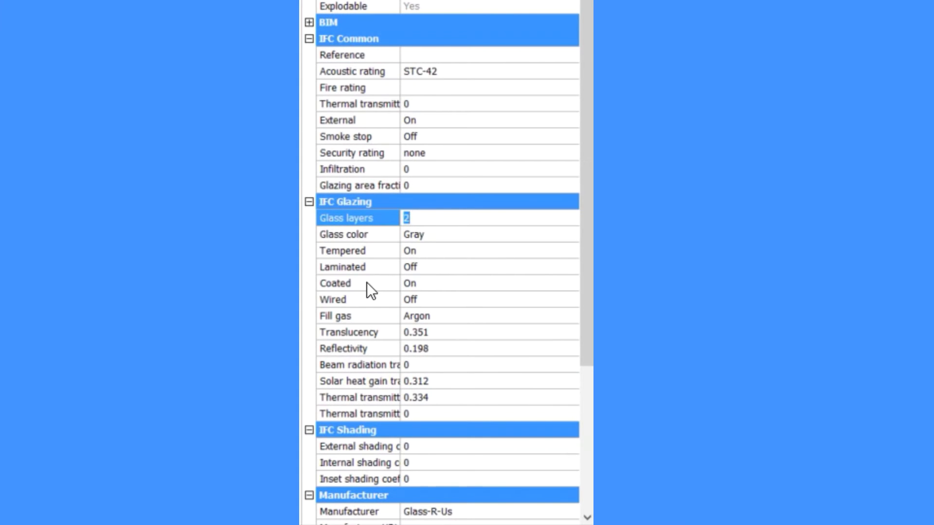
Step: Examine the window's IFC glazing properties, from coating and fill gas to solar heat gain, and its manufacturer entry
{"action": "left_click", "coordinate": [367, 283]}
{"action": "left_click", "coordinate": [372, 316]}
{"action": "left_click", "coordinate": [375, 335]}
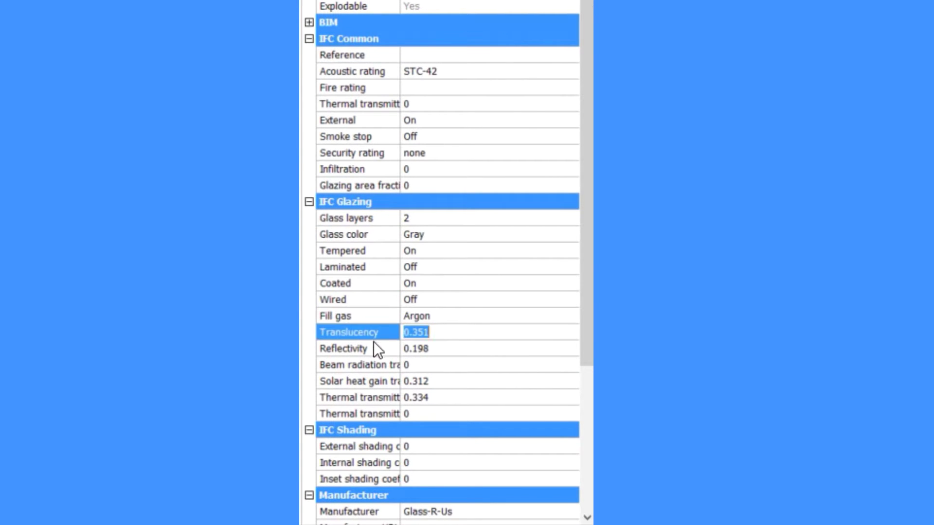
{"action": "left_click", "coordinate": [376, 348]}
{"action": "left_click", "coordinate": [367, 379]}
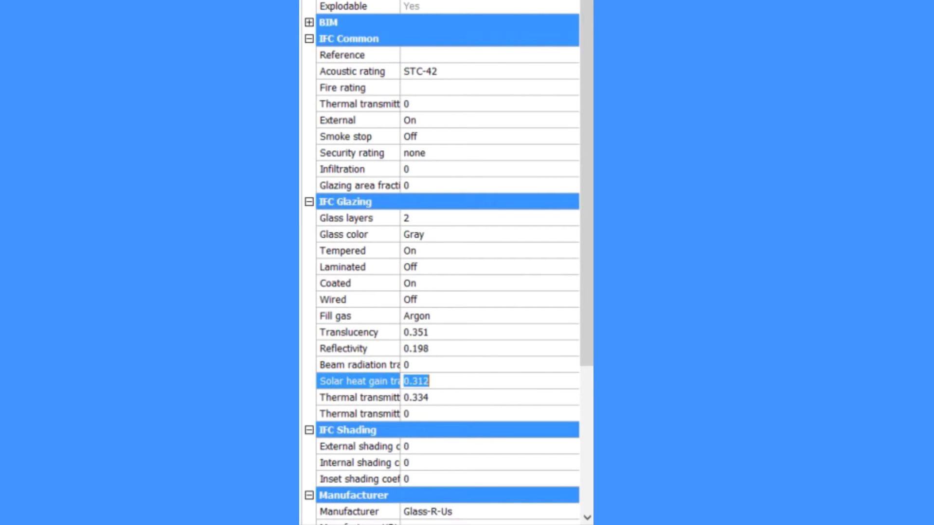
{"action": "left_click_drag", "start_coordinate": [587, 317], "coordinate": [587, 449]}
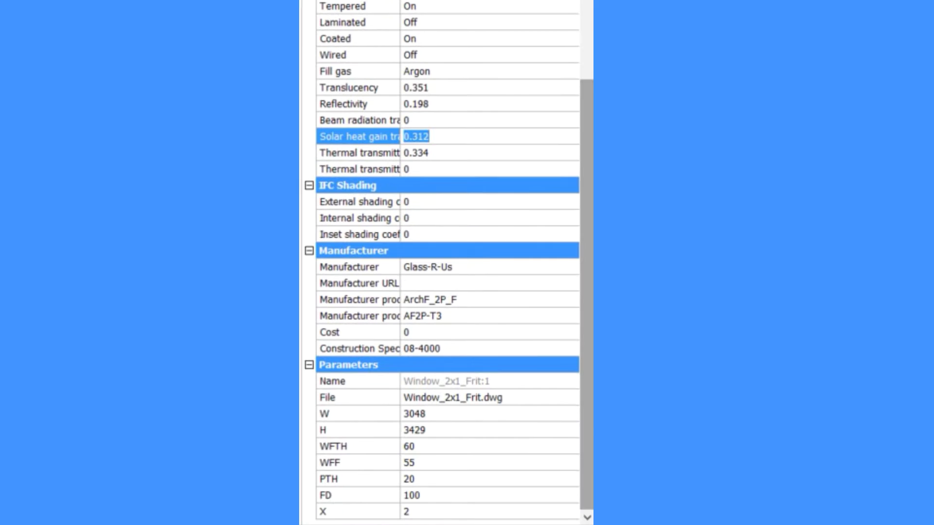
{"action": "left_click", "coordinate": [367, 271]}
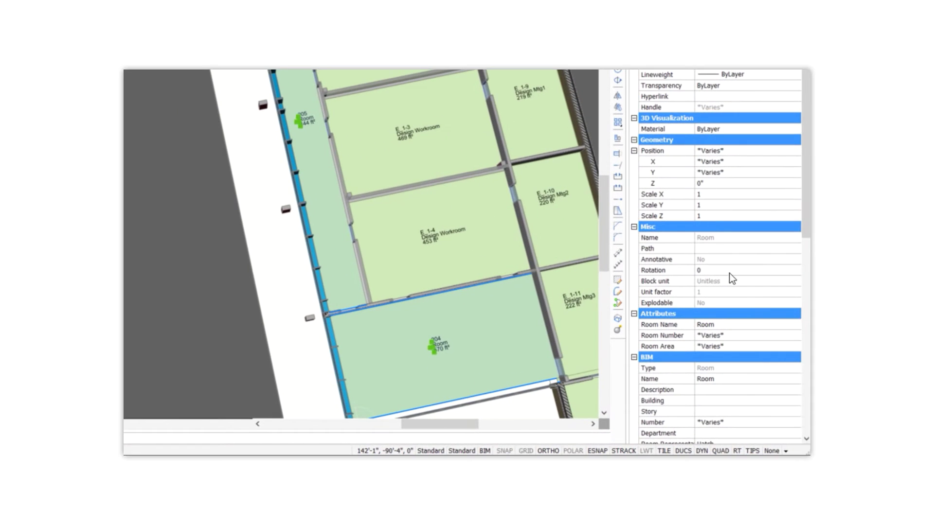
Step: Rename the two selected rooms Circulation and assign them to the Bldg2-East building
{"action": "left_click", "coordinate": [746, 379]}
{"action": "type", "text": "Circul"}
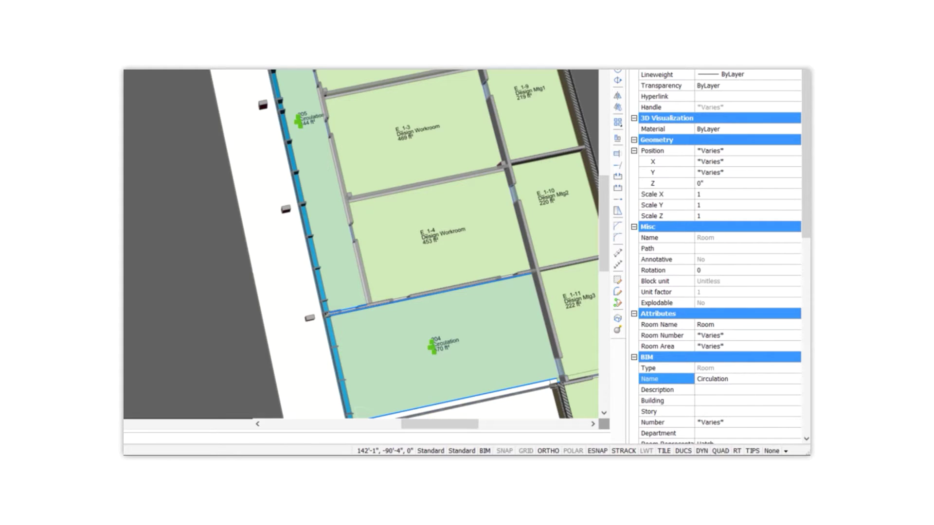
{"action": "type", "text": "ation"}
{"action": "left_click", "coordinate": [762, 399]}
{"action": "left_click", "coordinate": [795, 400]}
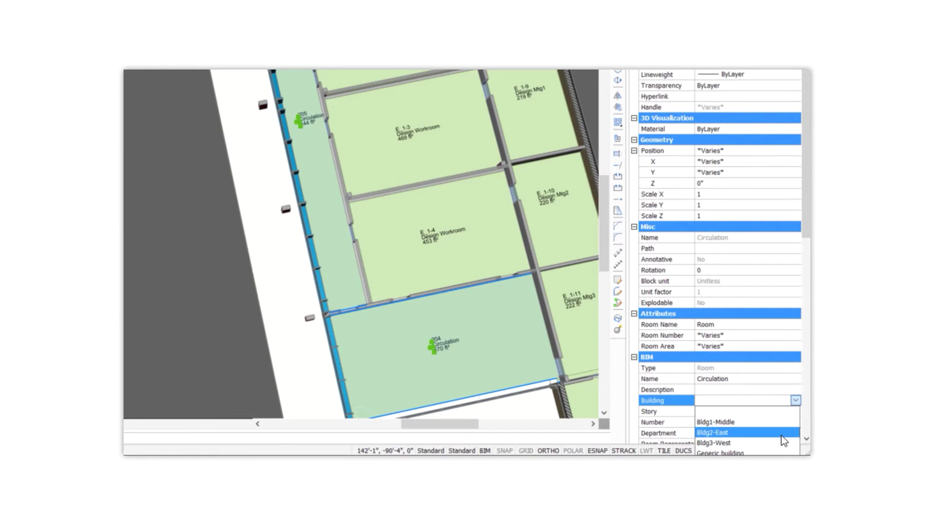
{"action": "left_click", "coordinate": [781, 433]}
{"action": "left_click", "coordinate": [795, 411]}
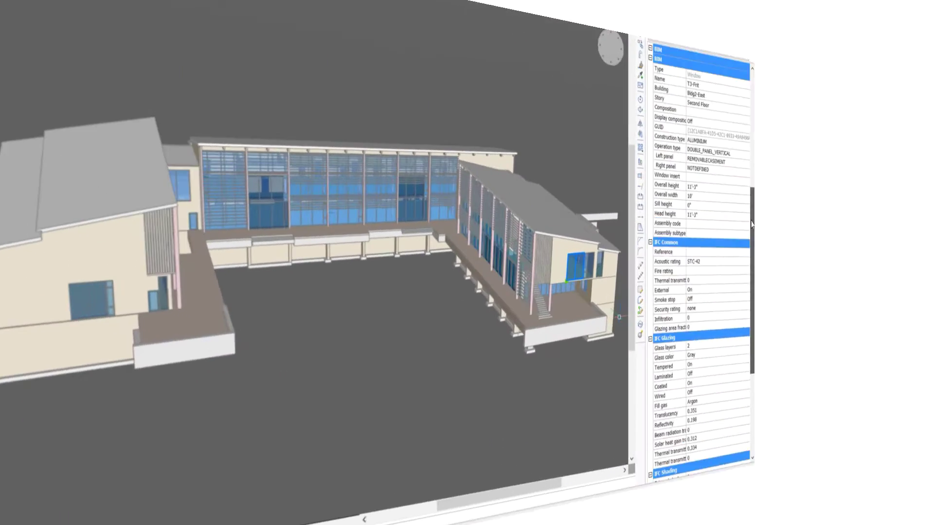
Step: Review the T3-Frit window's BIM properties, including construction type, operation type and assembly code, and collapse that group
{"action": "left_click_drag", "start_coordinate": [751, 221], "coordinate": [751, 146]}
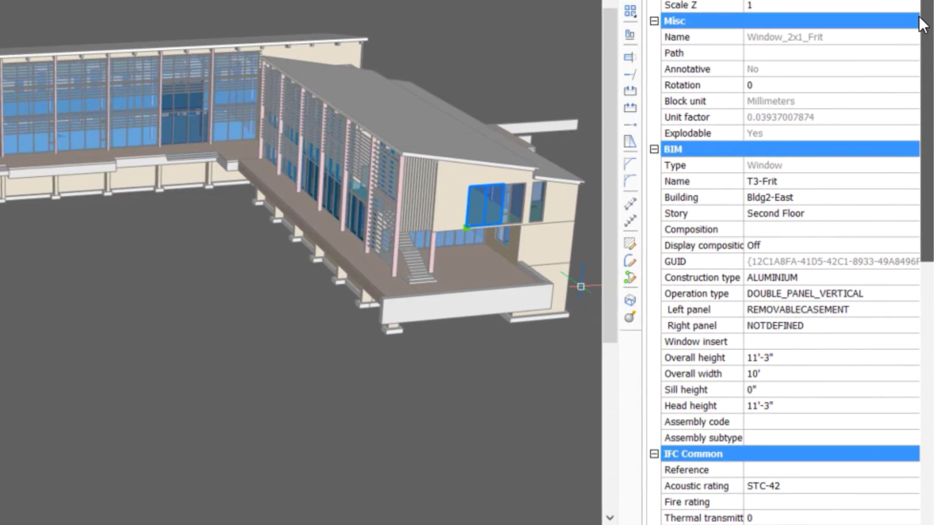
{"action": "left_click", "coordinate": [711, 279]}
{"action": "left_click", "coordinate": [713, 294]}
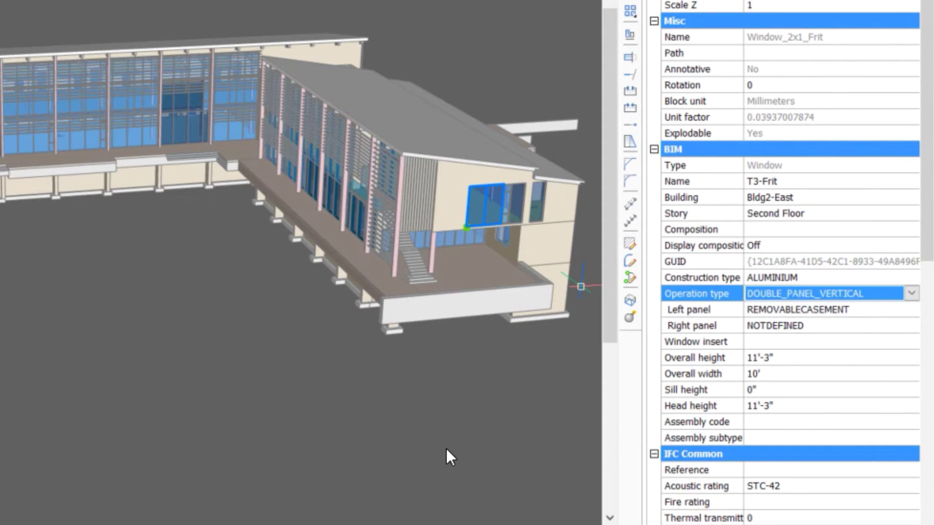
{"action": "left_click", "coordinate": [725, 424]}
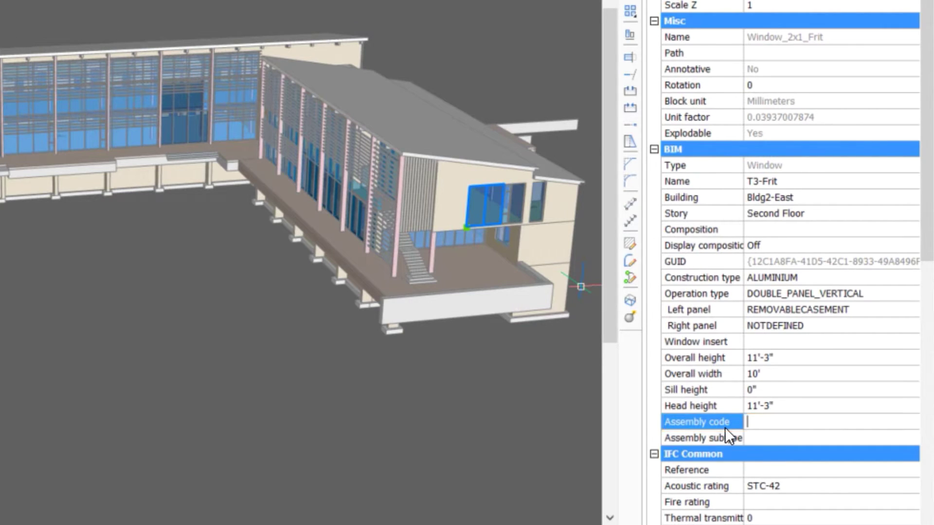
{"action": "left_click", "coordinate": [725, 432]}
{"action": "left_click", "coordinate": [654, 150]}
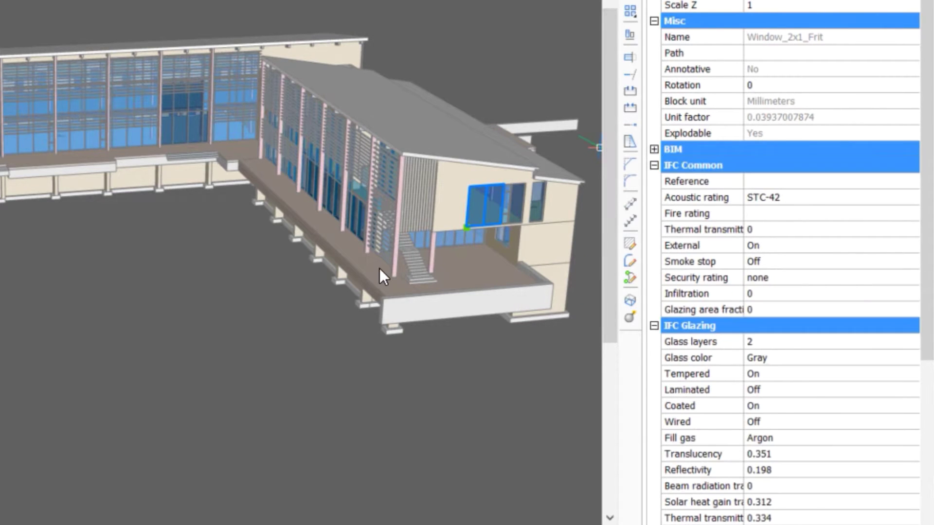
Step: Examine the T3-Frit window's IFC glazing properties: glass layers, coating, fill gas, translucency, reflectivity and solar heat gain
{"action": "scroll", "coordinate": [930, 235], "scroll_direction": "down", "scroll_amount": 3}
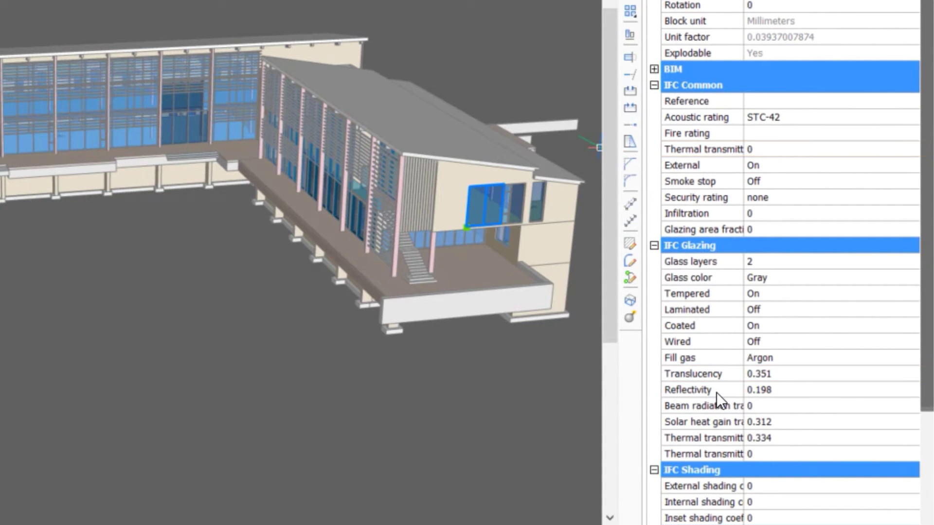
{"action": "left_click", "coordinate": [719, 261]}
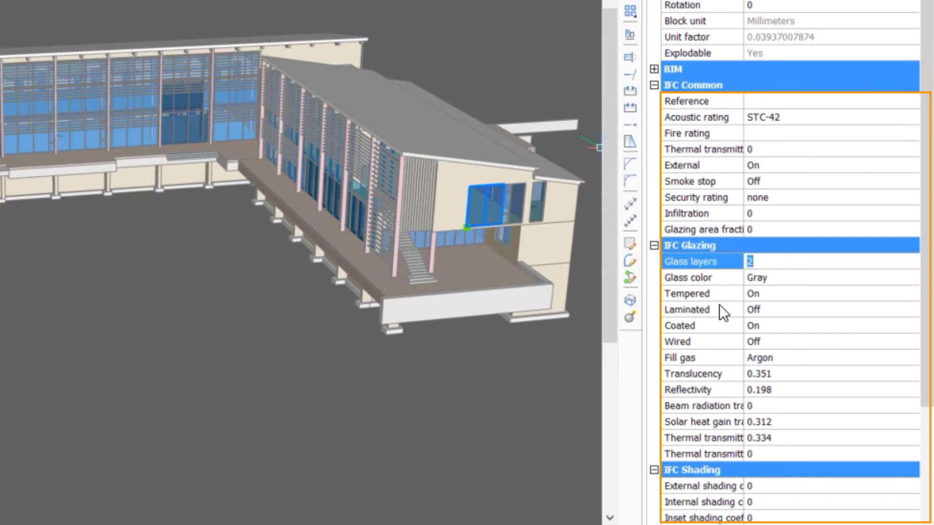
{"action": "left_click", "coordinate": [717, 322]}
{"action": "left_click", "coordinate": [716, 358]}
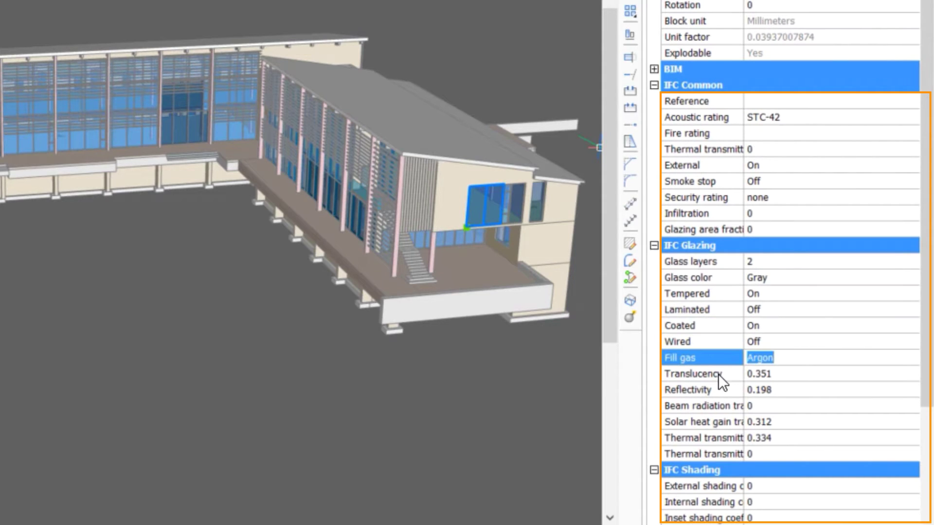
{"action": "left_click", "coordinate": [718, 374]}
{"action": "left_click", "coordinate": [716, 390]}
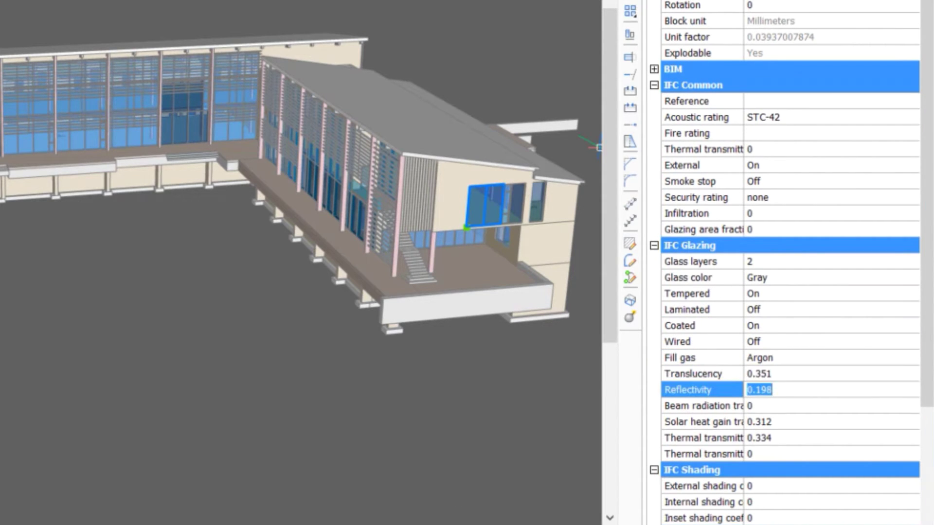
{"action": "left_click", "coordinate": [711, 419]}
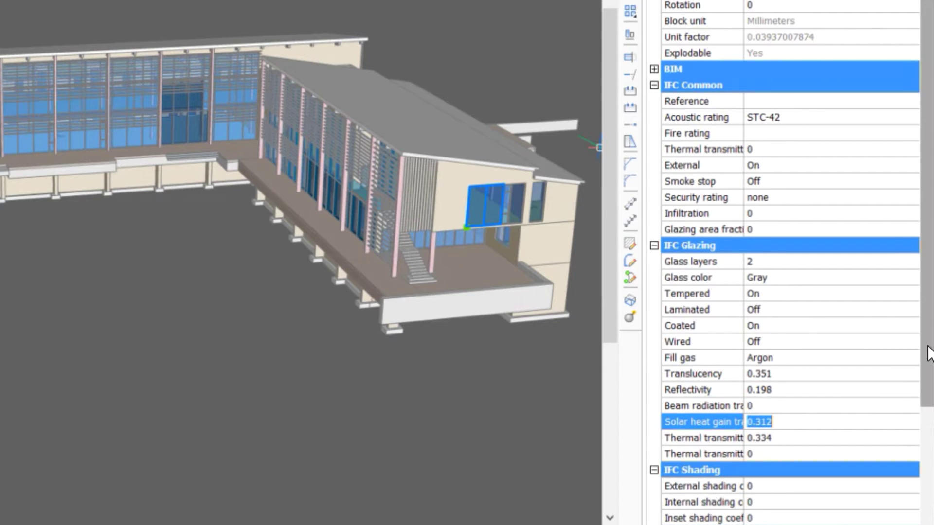
Step: Inspect the T3-Frit window's manufacturer data and its width parameter W
{"action": "left_click_drag", "start_coordinate": [926, 350], "coordinate": [927, 501]}
{"action": "left_click", "coordinate": [710, 310]}
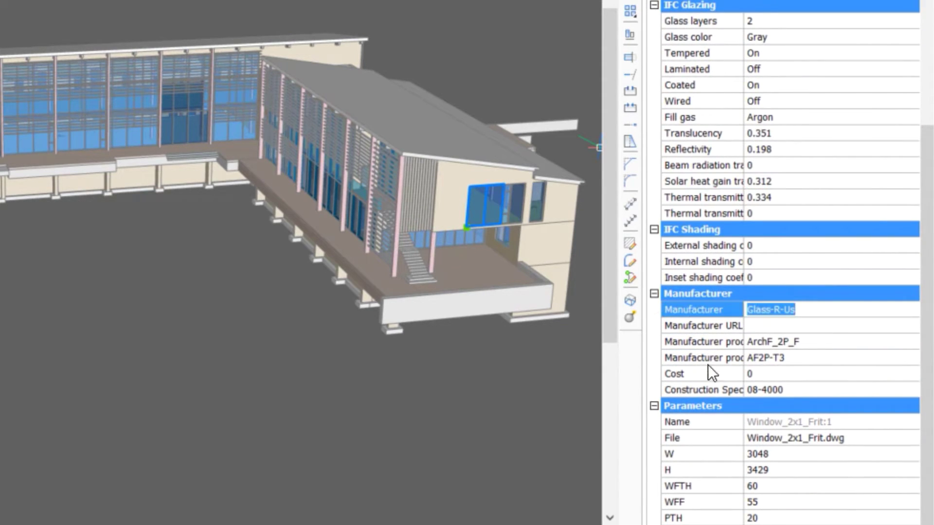
{"action": "left_click", "coordinate": [715, 455]}
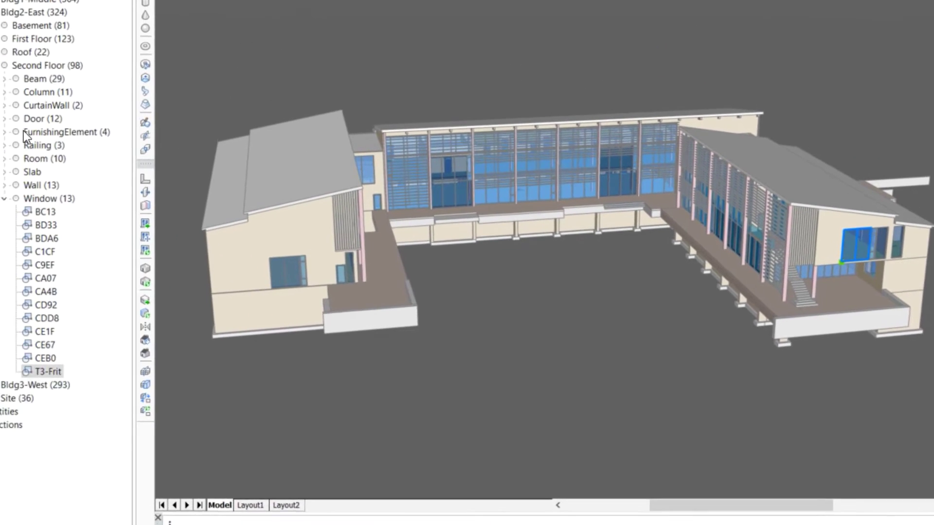
Step: Select the Floor 1 Plan section from the model structure and turn on its clip display
{"action": "left_click", "coordinate": [7, 424]}
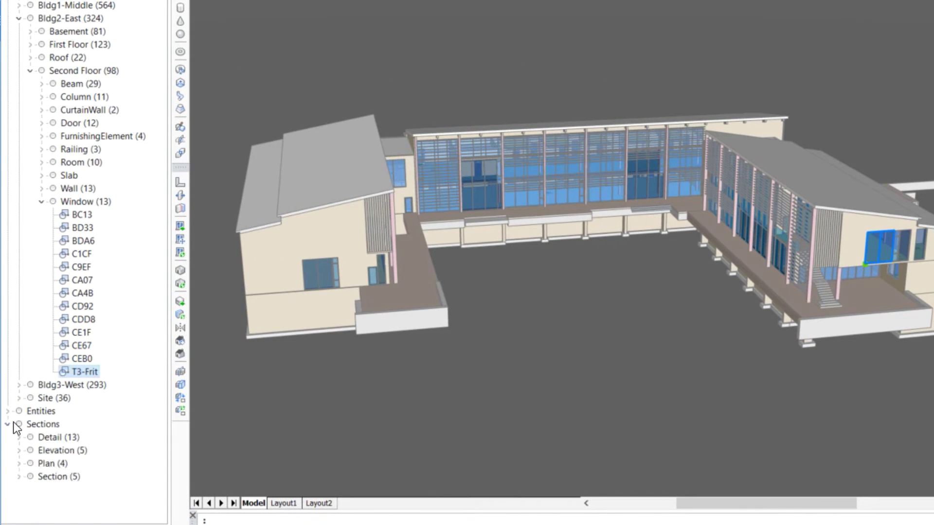
{"action": "left_click", "coordinate": [19, 464]}
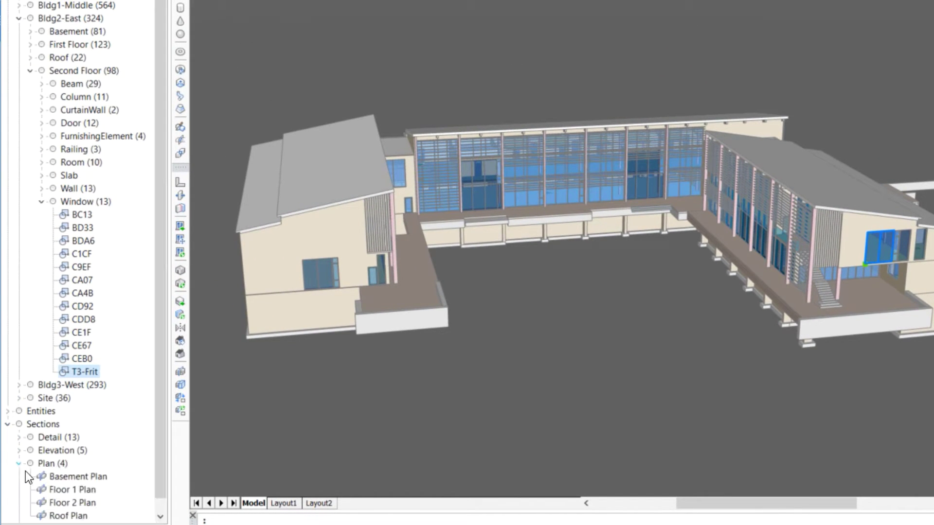
{"action": "left_click", "coordinate": [73, 488]}
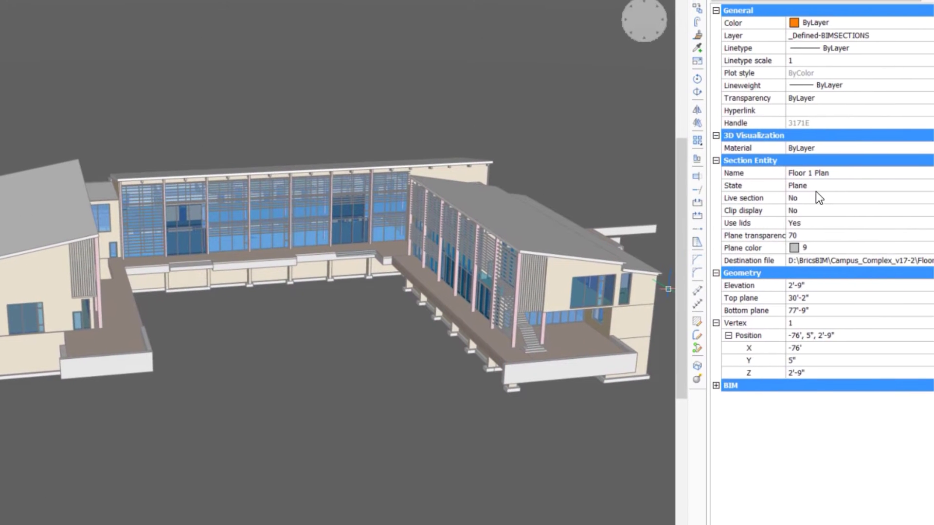
{"action": "left_click", "coordinate": [910, 210]}
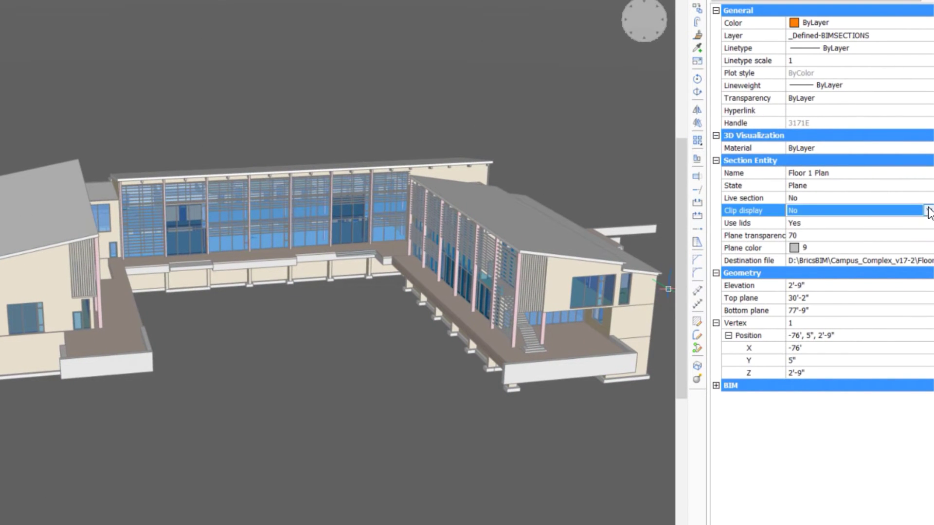
{"action": "left_click", "coordinate": [928, 210]}
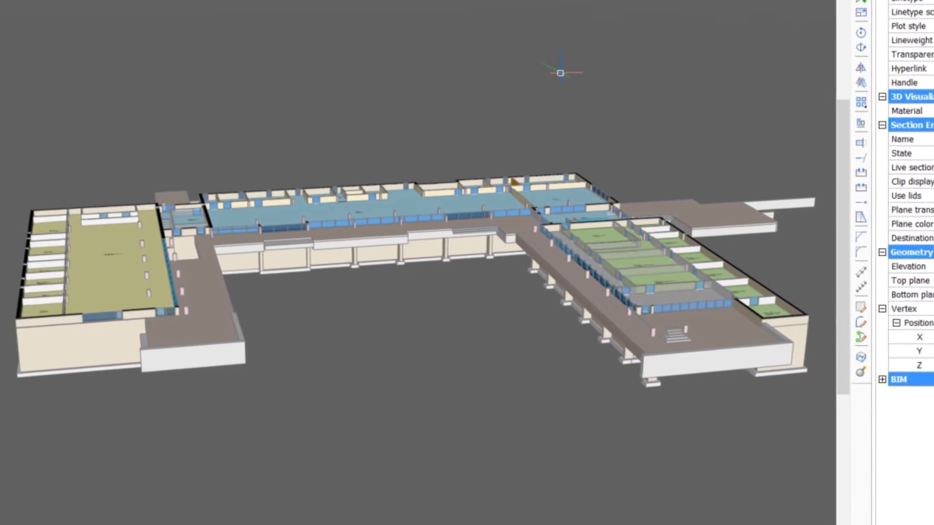
Step: Select the E_1-3 Design Workroom in the east wing and review its IFC common and thermal properties
{"action": "middle_click_drag", "start_coordinate": [654, 63], "coordinate": [333, 298], "text": "shift"}
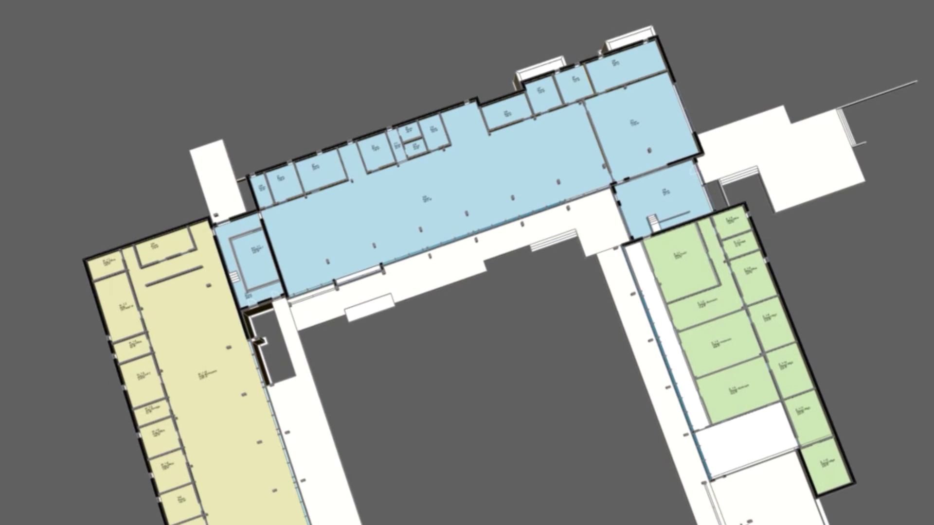
{"action": "middle_click_drag", "start_coordinate": [817, 335], "coordinate": [571, 200]}
{"action": "scroll", "coordinate": [570, 198], "scroll_direction": "up", "scroll_amount": 5}
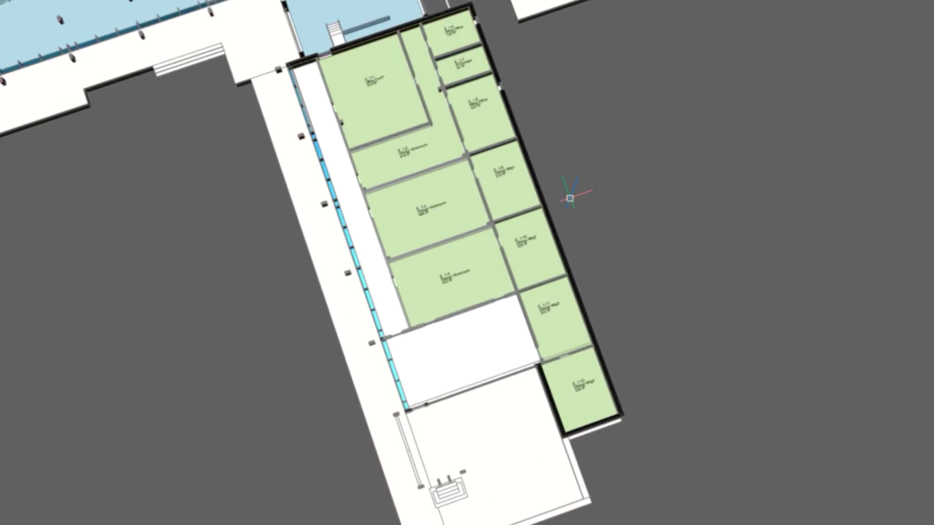
{"action": "scroll", "coordinate": [569, 197], "scroll_direction": "up", "scroll_amount": 2}
{"action": "mouse_move", "coordinate": [222, 222]}
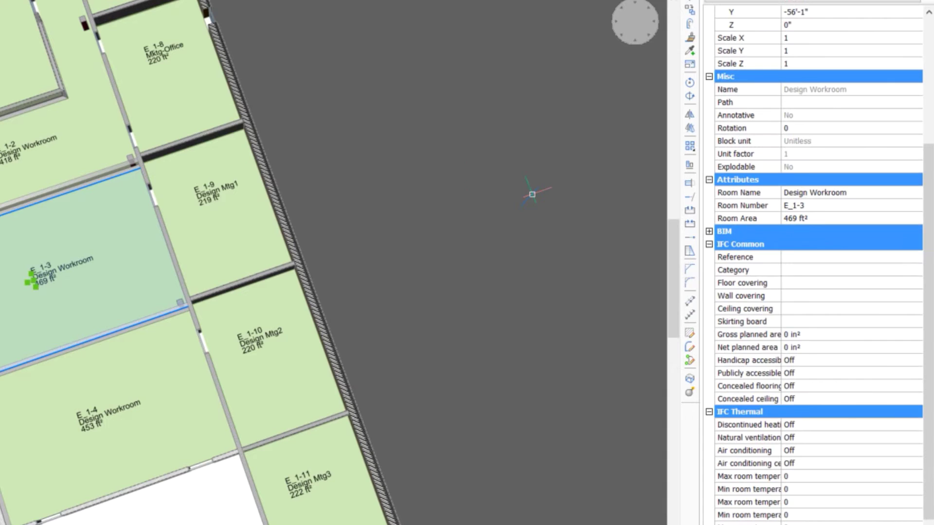
{"action": "scroll", "coordinate": [817, 243], "scroll_direction": "down", "scroll_amount": 3}
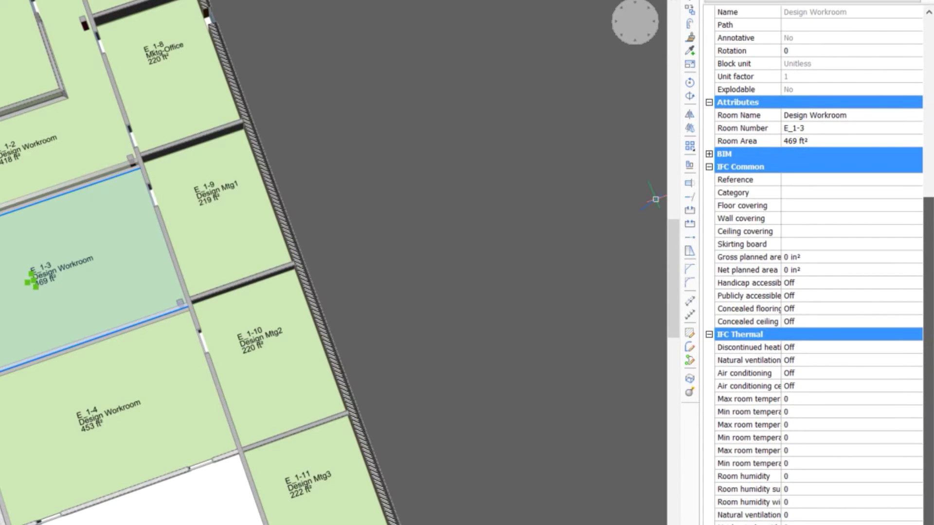
{"action": "scroll", "coordinate": [729, 219], "scroll_direction": "up", "scroll_amount": 2}
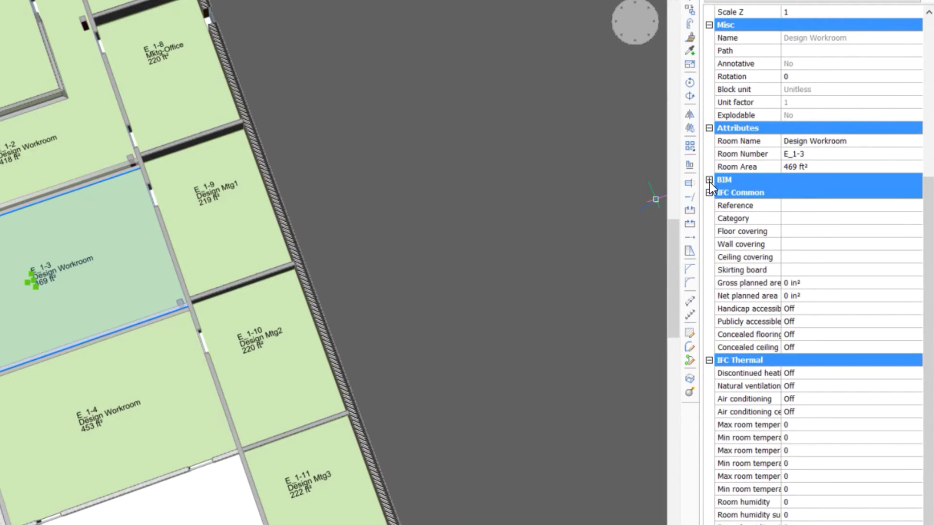
Step: Expand the E_1-3 Design Workroom's BIM properties, check its north, west and south wall finishes, and clear the selection
{"action": "left_click", "coordinate": [710, 180]}
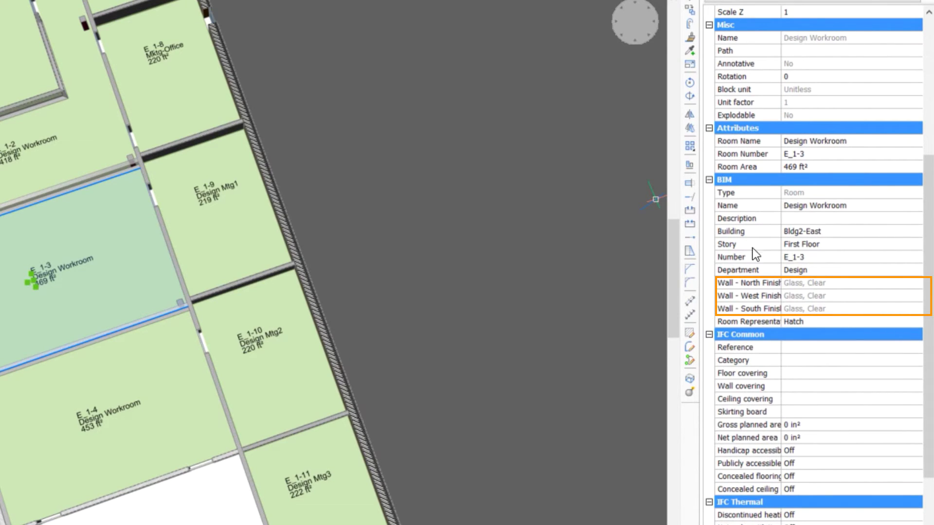
{"action": "left_click", "coordinate": [756, 283]}
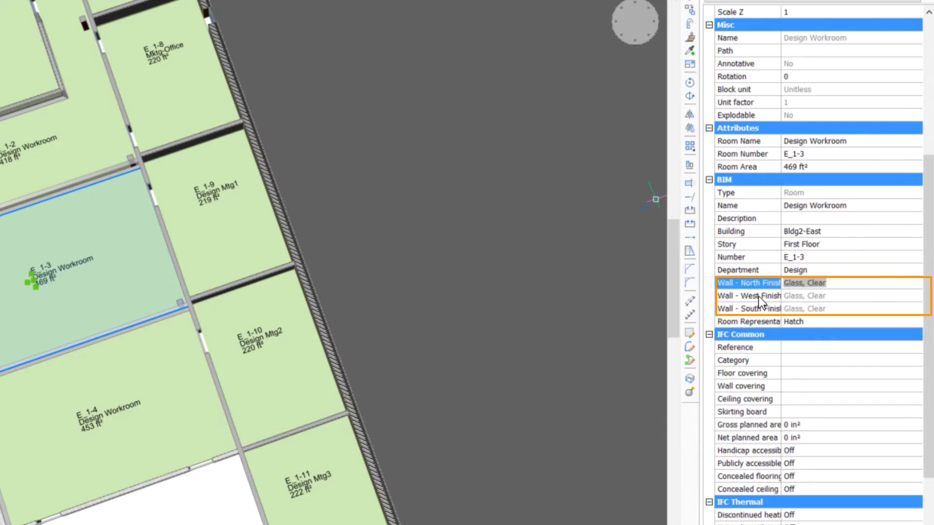
{"action": "left_click", "coordinate": [761, 297]}
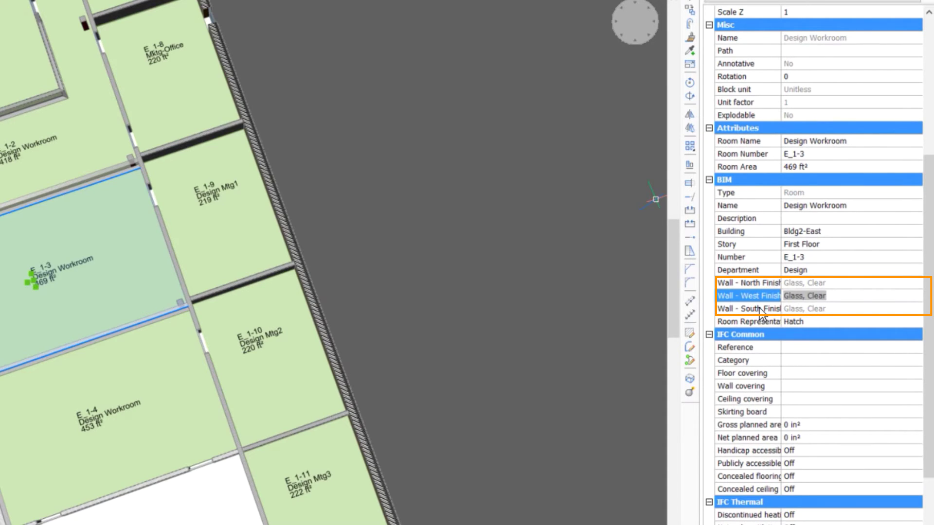
{"action": "left_click", "coordinate": [760, 310]}
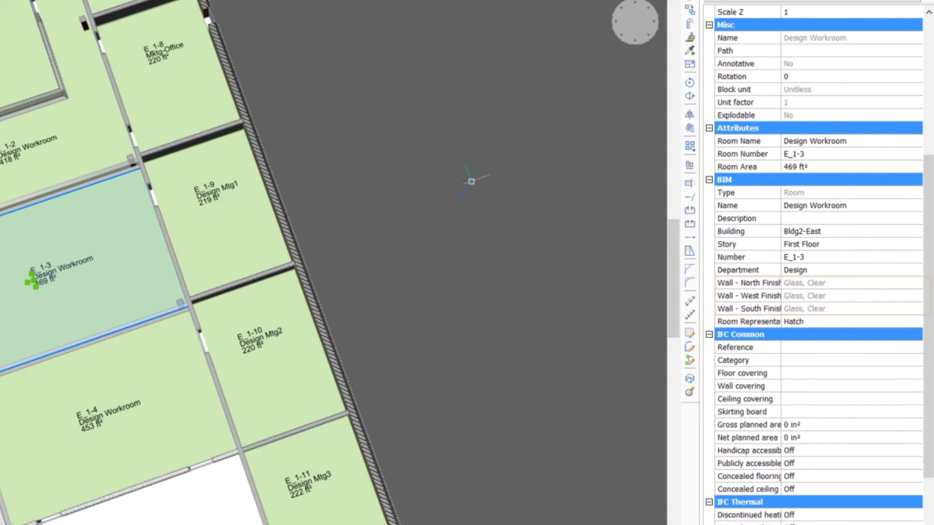
{"action": "key", "text": "Escape"}
Step: Select the E_1-9 Design Mtg1 room, check its north, east and south wall finishes, and clear the selection
{"action": "mouse_move", "coordinate": [197, 202]}
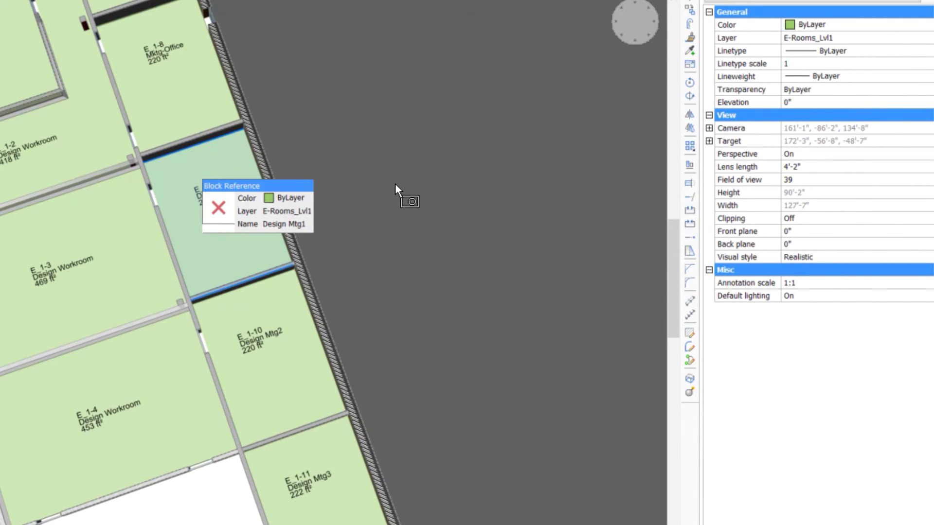
{"action": "scroll", "coordinate": [914, 379], "scroll_direction": "down", "scroll_amount": 4}
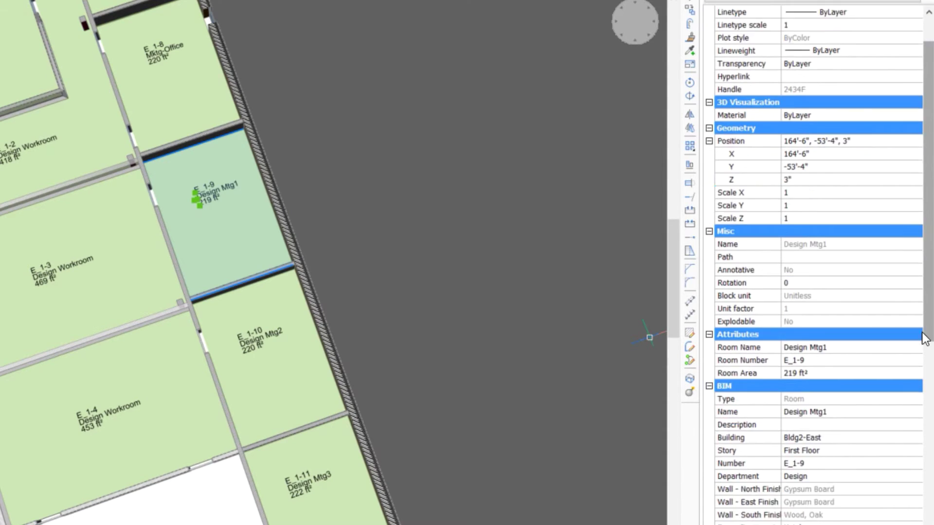
{"action": "left_click", "coordinate": [761, 399]}
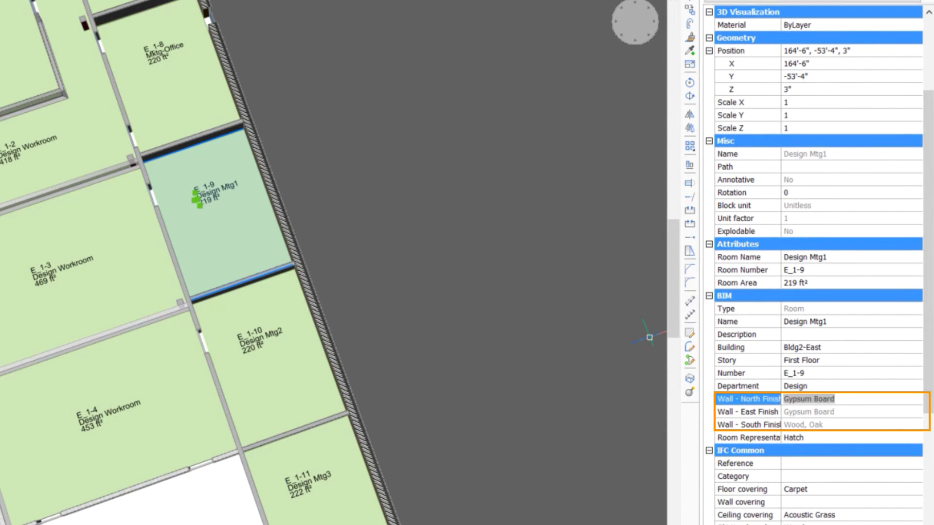
{"action": "left_click", "coordinate": [762, 412]}
{"action": "left_click", "coordinate": [768, 426]}
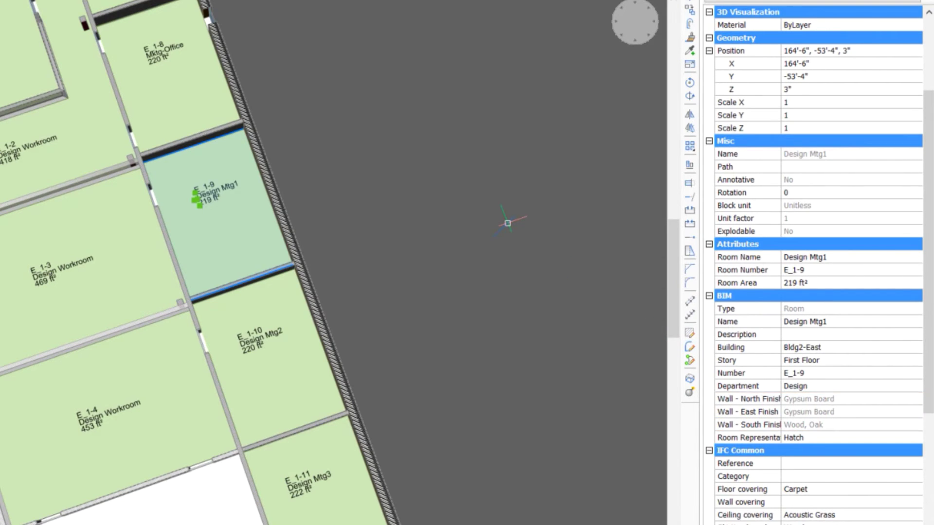
{"action": "key", "text": "Escape"}
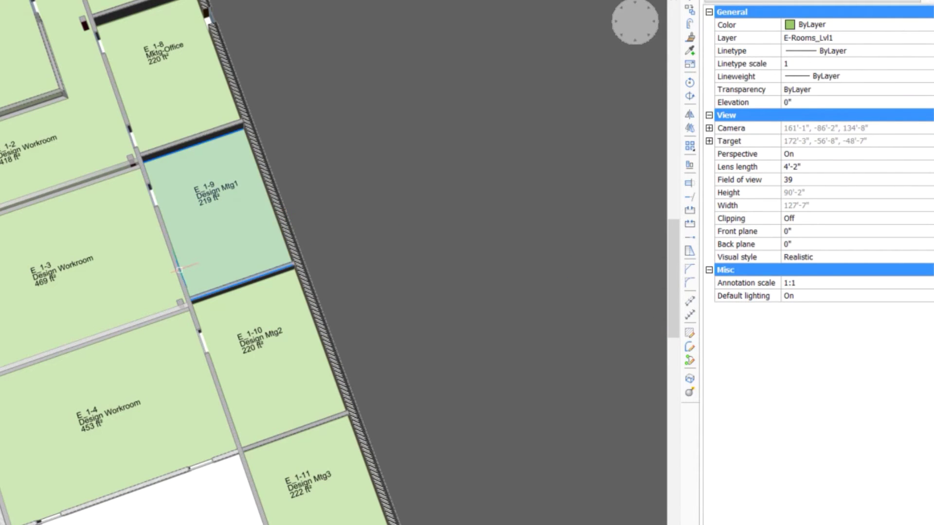
Step: Assign the Int Stud Wall-2 composition to the long interior wall solid between the E_1-3 Design Workroom and E_1-9 Design Mtg1
{"action": "middle_click_drag", "start_coordinate": [181, 271], "coordinate": [187, 240], "text": "shift"}
{"action": "mouse_move", "coordinate": [162, 245]}
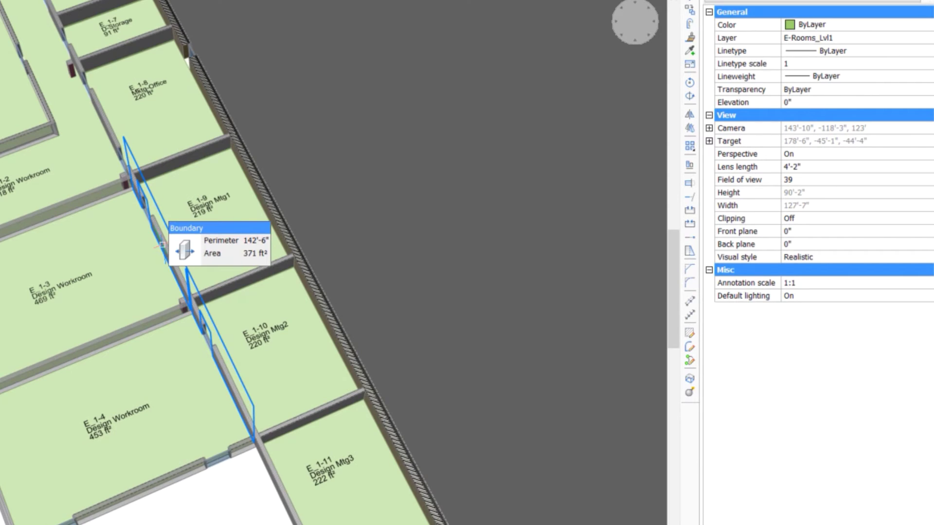
{"action": "key", "text": "Tab"}
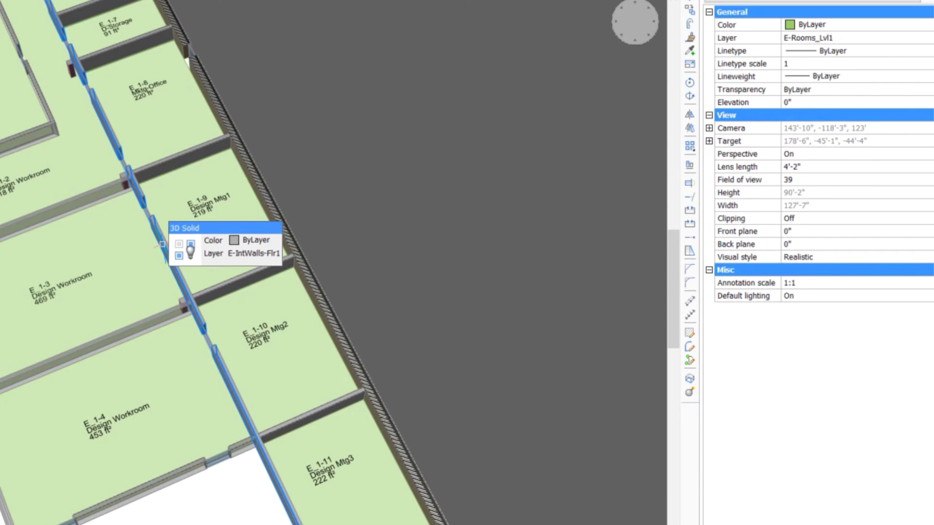
{"action": "left_click", "coordinate": [296, 220]}
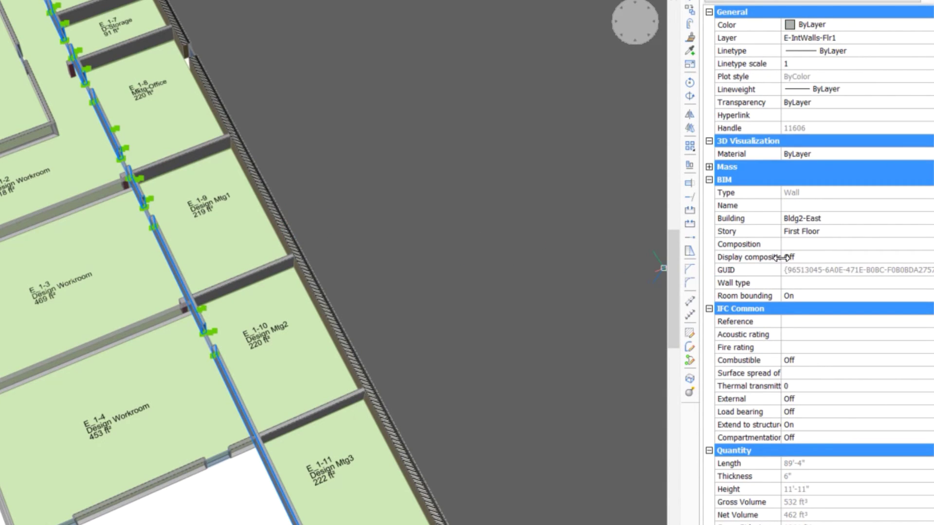
{"action": "left_click", "coordinate": [771, 243]}
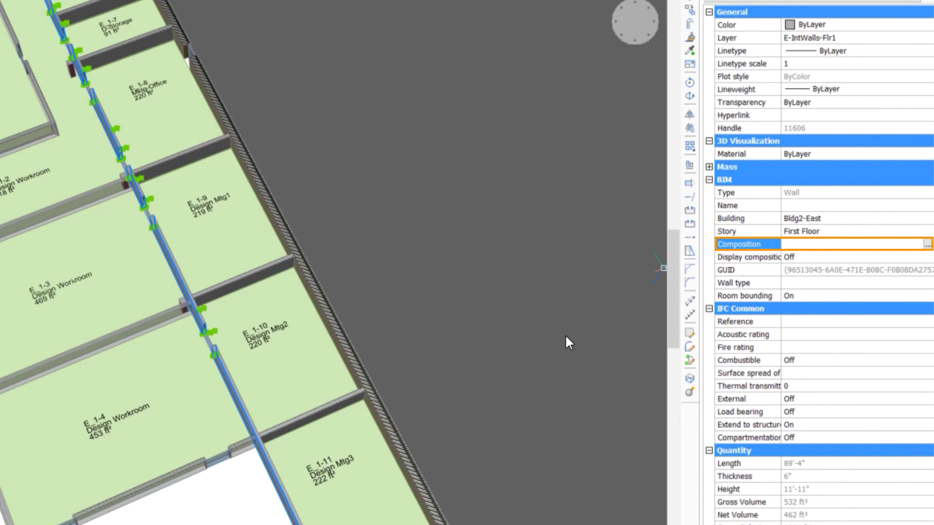
{"action": "left_click", "coordinate": [926, 247]}
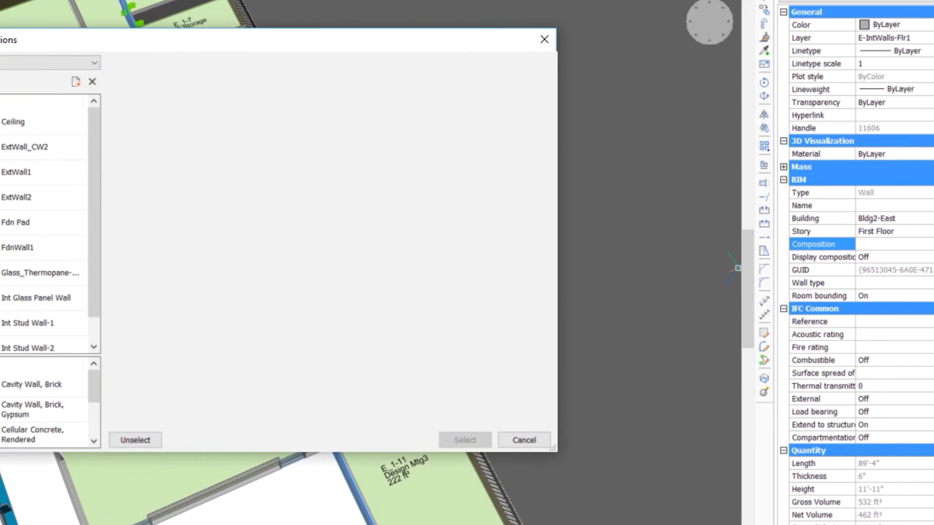
{"action": "scroll", "coordinate": [296, 140], "scroll_direction": "down", "scroll_amount": 1}
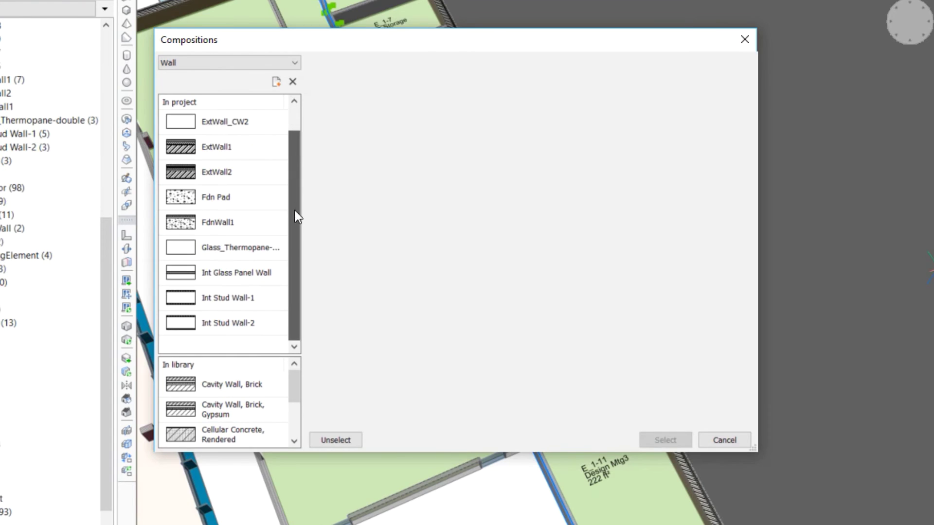
{"action": "left_click", "coordinate": [239, 325]}
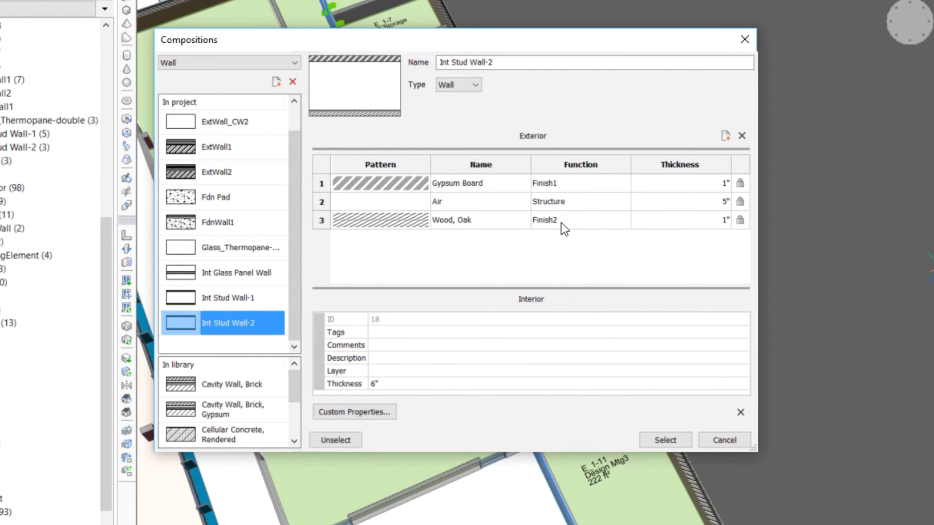
{"action": "left_click", "coordinate": [666, 440]}
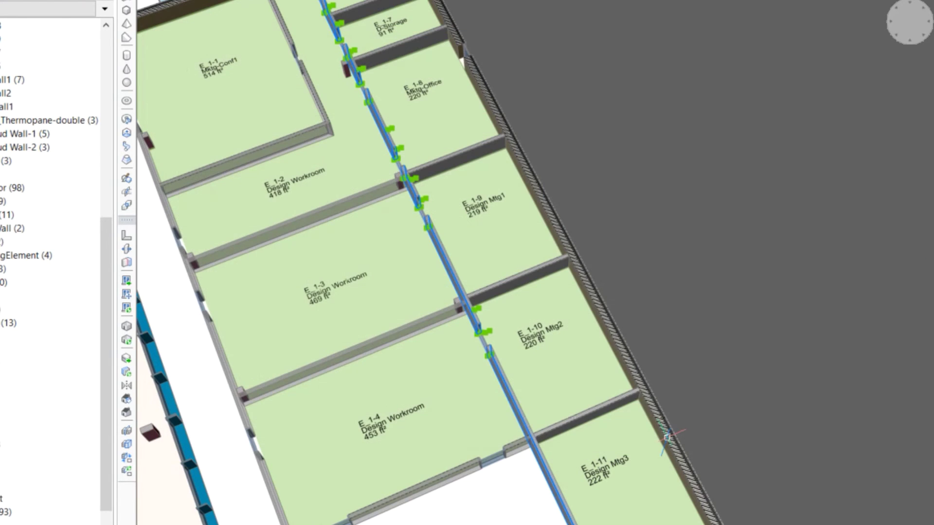
Step: Select the E_1-3 Design Workroom, check its east wall finish in the BIM properties, and clear the selection
{"action": "left_click", "coordinate": [355, 282]}
{"action": "mouse_move", "coordinate": [350, 280]}
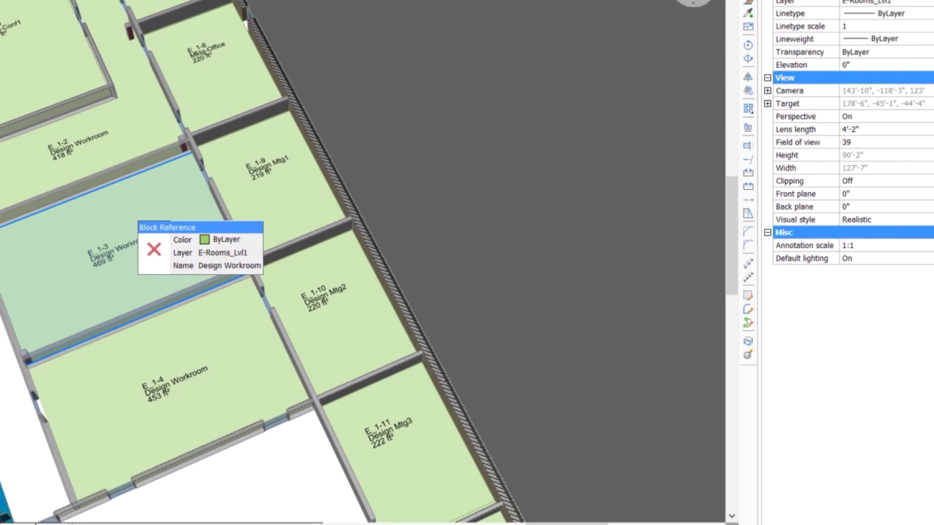
{"action": "left_click", "coordinate": [286, 273]}
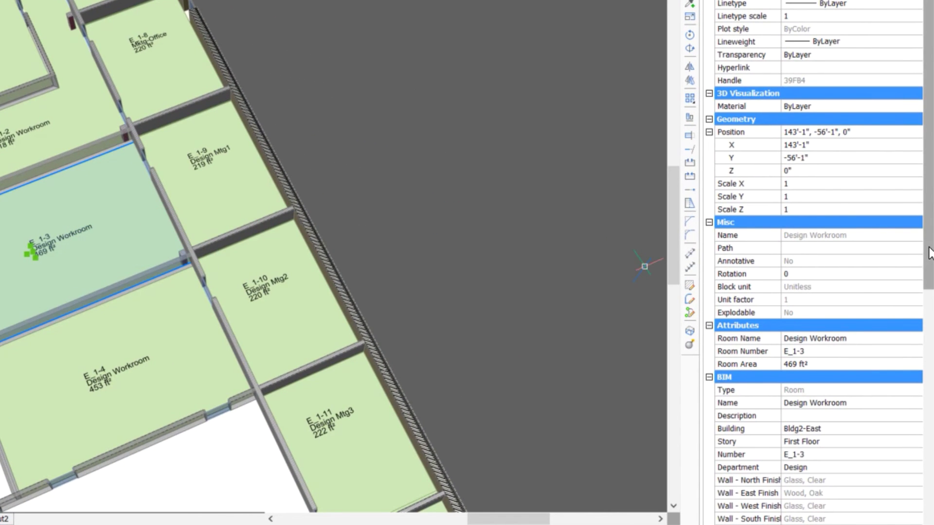
{"action": "scroll", "coordinate": [895, 349], "scroll_direction": "down", "scroll_amount": 3}
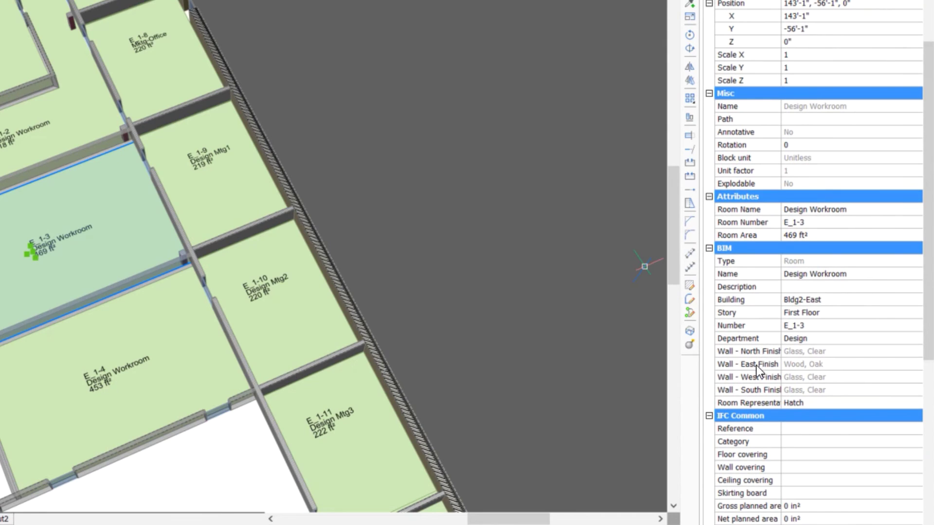
{"action": "left_click", "coordinate": [759, 364]}
{"action": "key", "text": "Escape"}
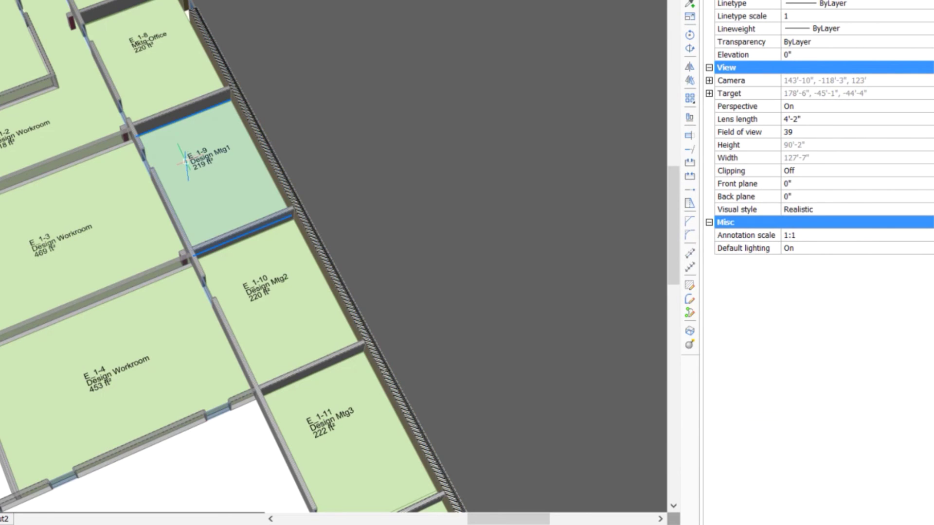
Step: Reselect the E_1-9 Design Mtg1 room, review its BIM wall finishes including the east one, and clear the selection
{"action": "mouse_move", "coordinate": [188, 162]}
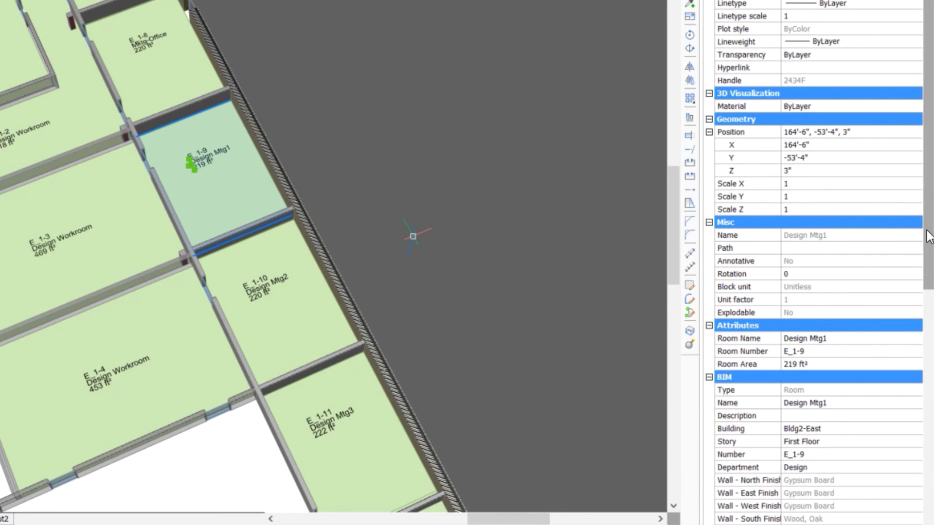
{"action": "scroll", "coordinate": [928, 270], "scroll_direction": "down", "scroll_amount": 3}
{"action": "left_click_drag", "start_coordinate": [925, 263], "coordinate": [905, 301]}
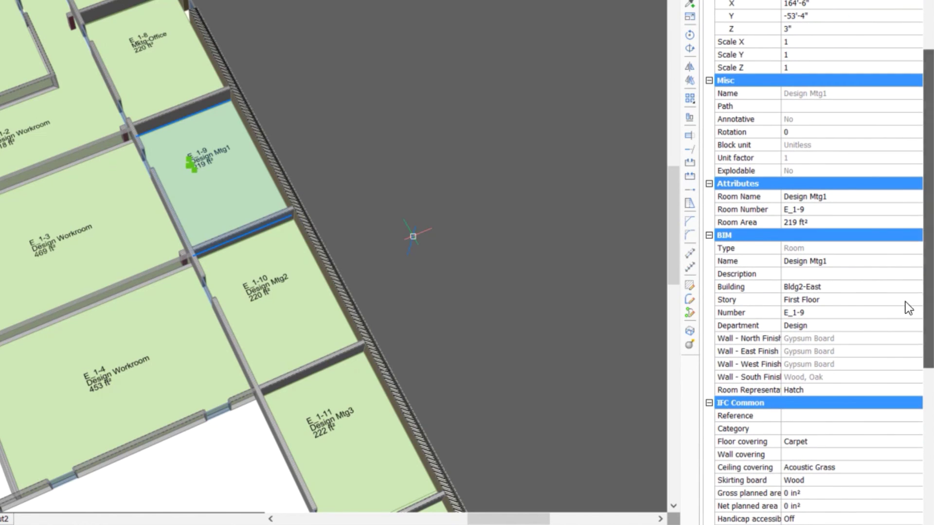
{"action": "left_click", "coordinate": [758, 352]}
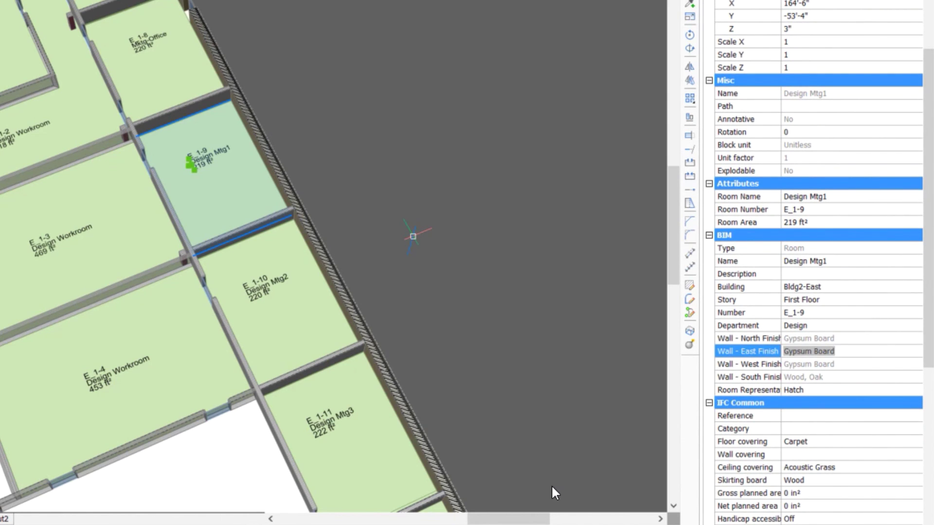
{"action": "key", "text": "Escape"}
{"action": "key", "text": "Escape"}
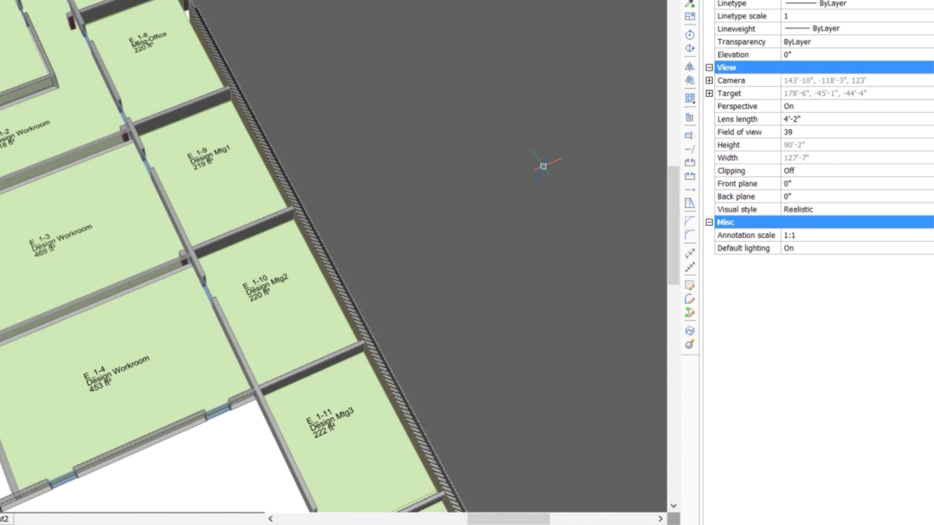
Step: Zoom to the model's extents to view the whole clipped first-floor plan
{"action": "type", "text": "z"}
{"action": "key", "text": "Return"}
{"action": "type", "text": "e"}
{"action": "key", "text": "Return"}
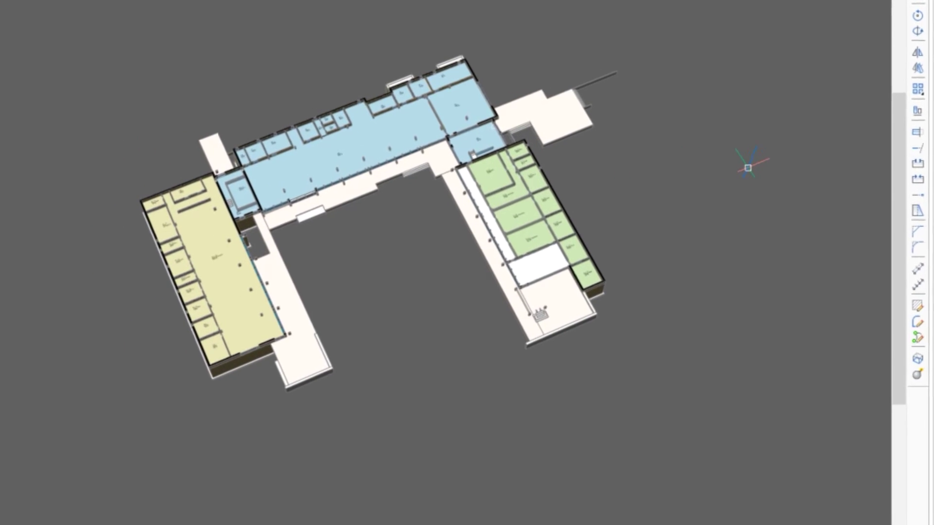